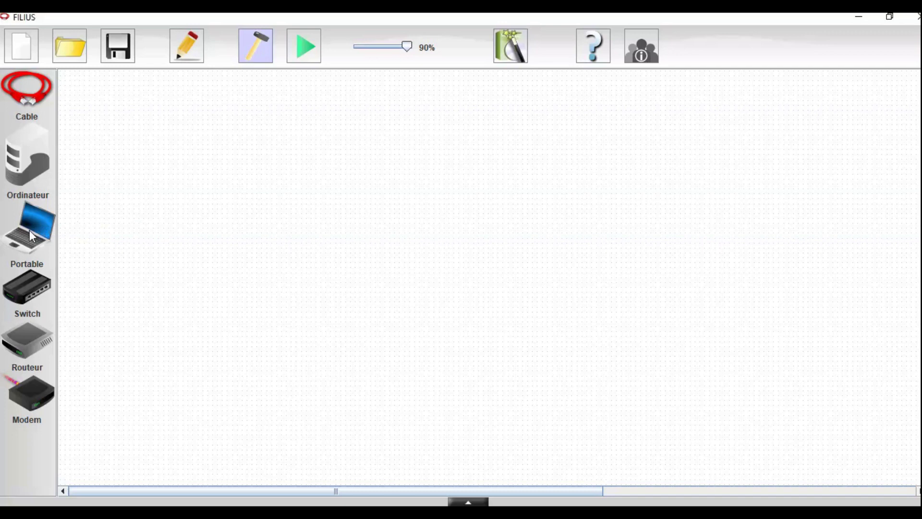
Step: Place two laptops one above the other, a desktop computer opposite them, and a switch between them in the workspace
left_click_drag(30, 230, 292, 154)
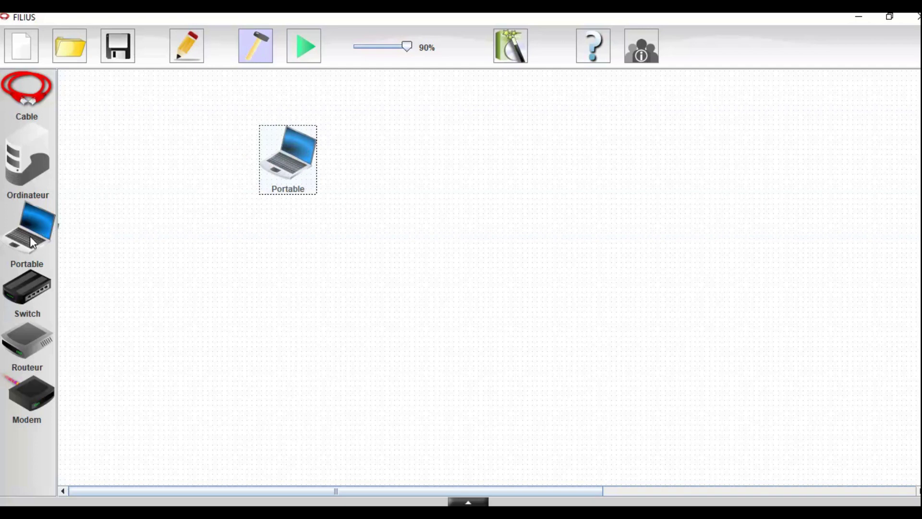
left_click_drag(32, 242, 298, 324)
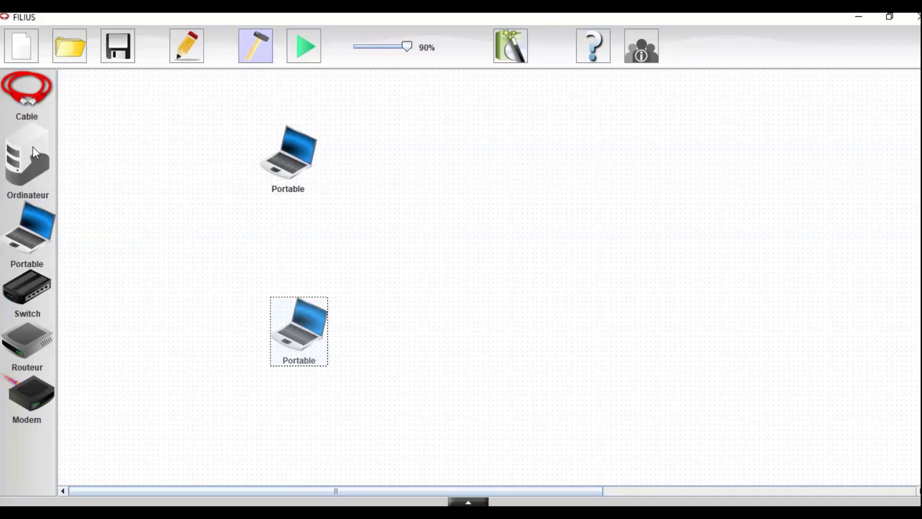
left_click_drag(33, 147, 578, 216)
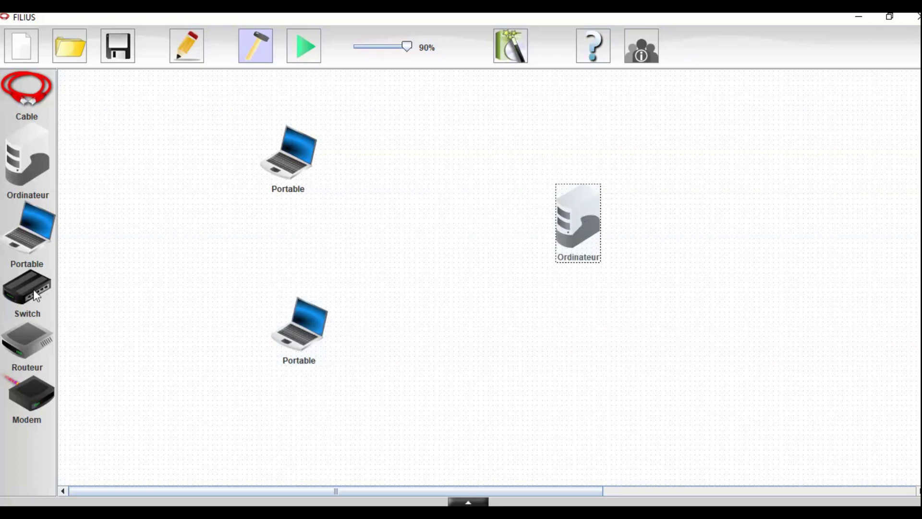
left_click_drag(47, 294, 411, 243)
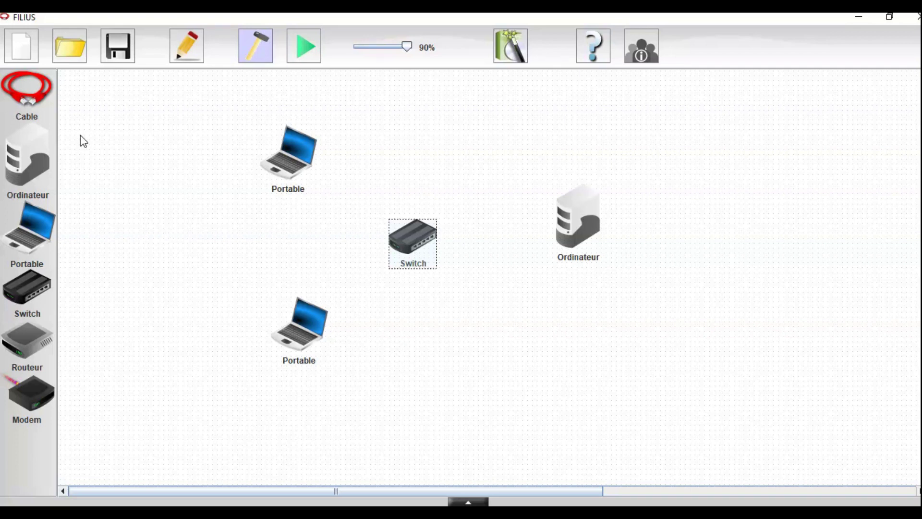
Step: Cable both laptops and the desktop computer to the switch
left_click(28, 91)
left_click(294, 151)
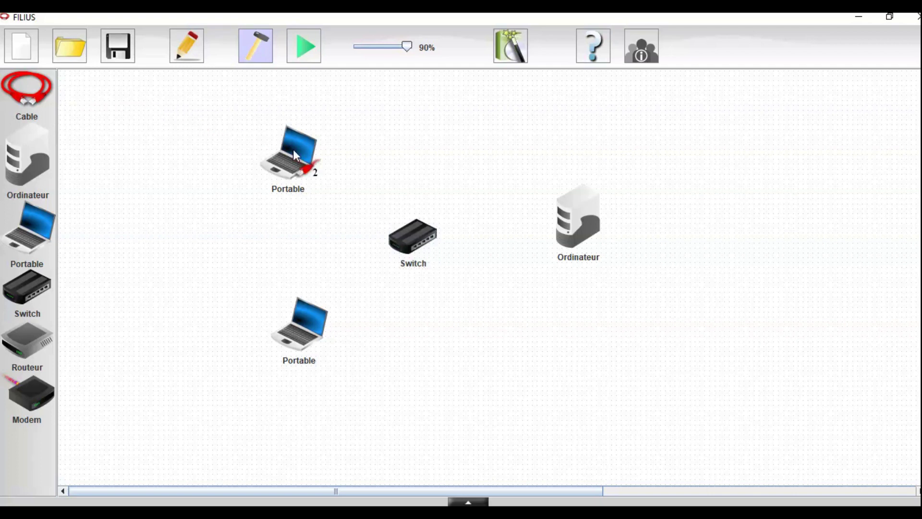
left_click(408, 237)
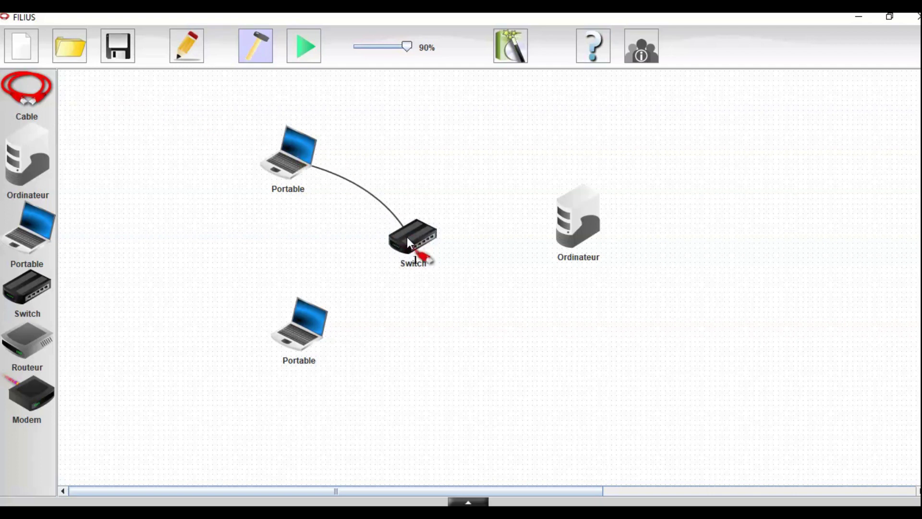
left_click(407, 237)
left_click(291, 312)
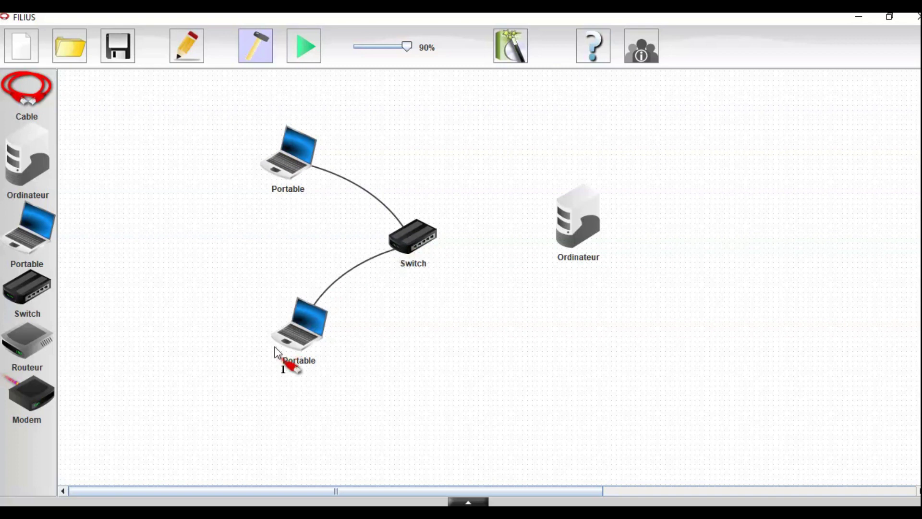
left_click(572, 200)
left_click(417, 238)
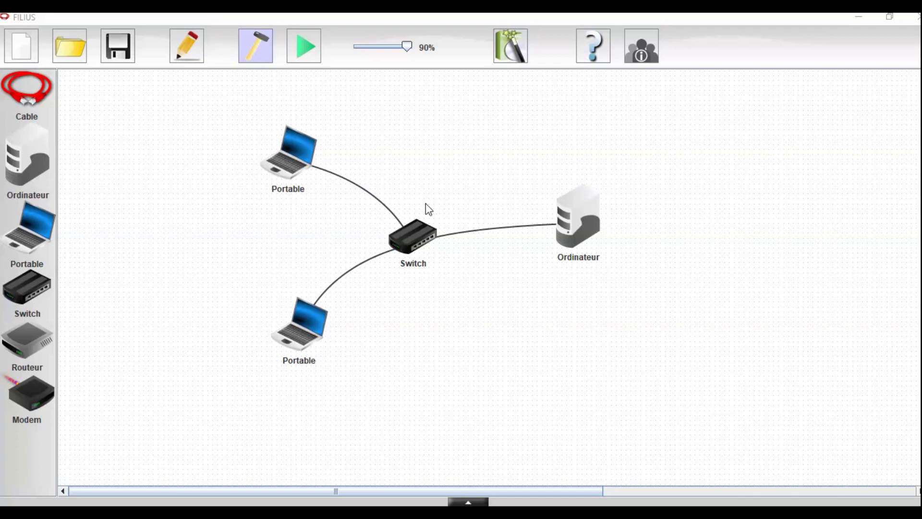
Step: Name the upper laptop Portable 1 and set its subnet mask to 255.255.255.240
left_click(287, 164)
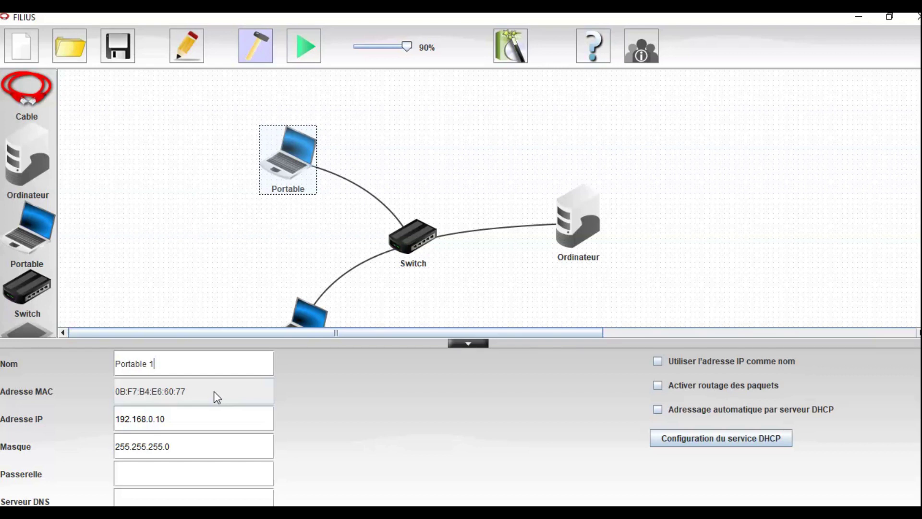
left_click(197, 418)
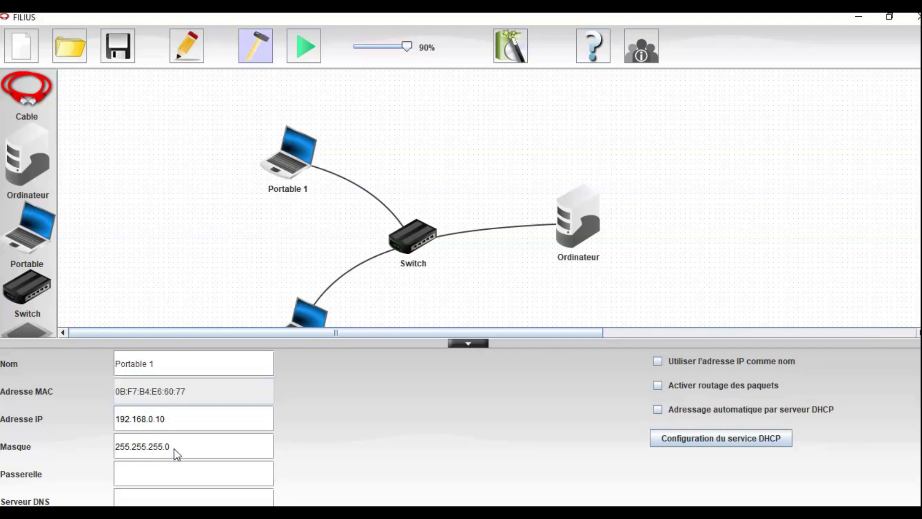
key("BackSpace")
type("2")
Step: Try the last octets 15, 14 and 20 in Portable 1's IP address and restore 192.168.0.10
left_click(182, 419)
key("BackSpace")
key("BackSpace")
type("0")
key("BackSpace")
type("1")
type("5")
key("BackSpace")
type("4")
key("BackSpace")
key("BackSpace")
type("20")
key("BackSpace")
key("BackSpace")
type("10")
left_click(287, 237)
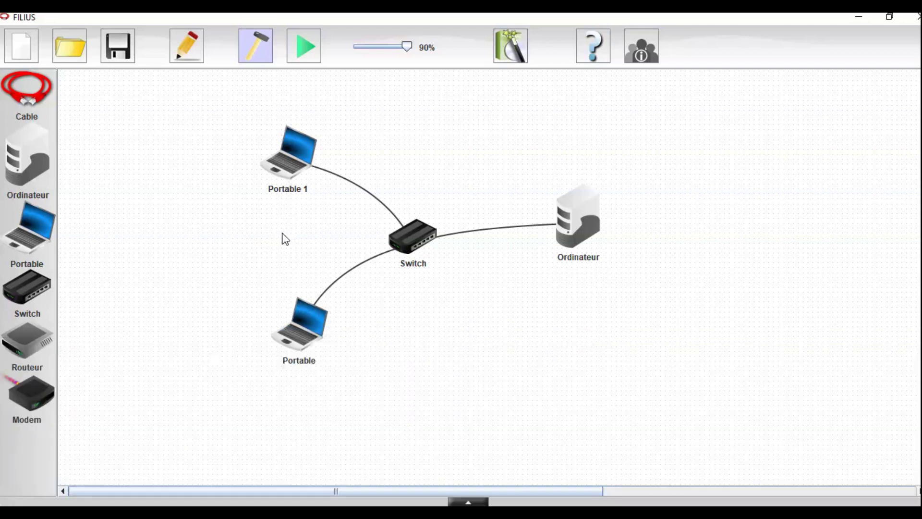
Step: Name the lower laptop Portable 2 and set its IP address to 192.168.0.11
left_click(301, 328)
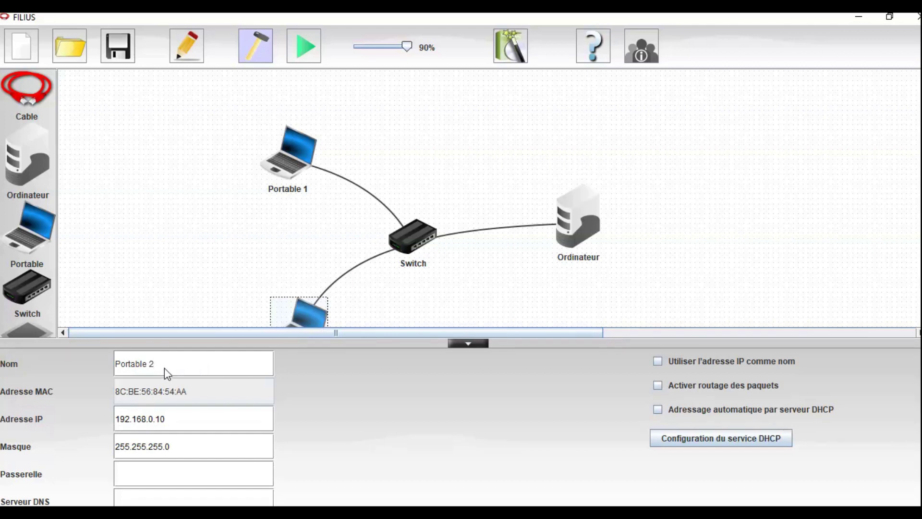
left_click(176, 418)
key("BackSpace")
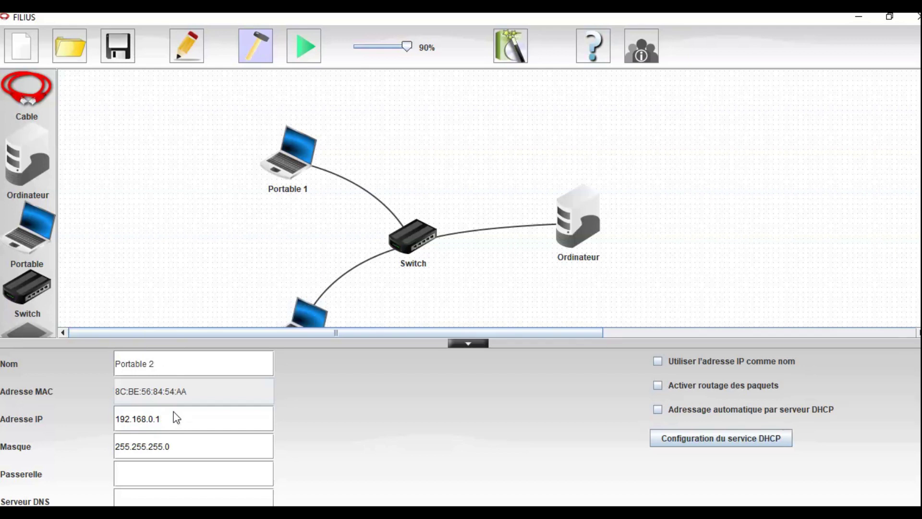
type("1")
left_click(241, 217)
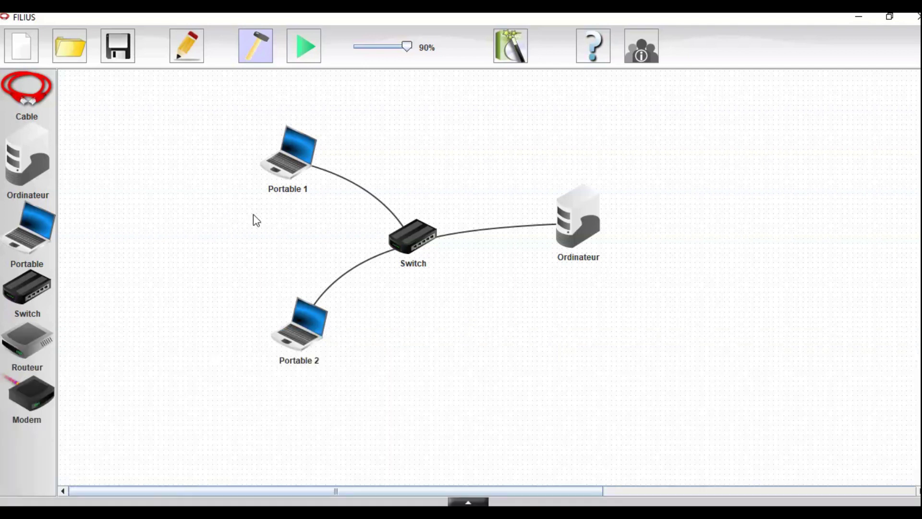
Step: Set the desktop computer's IP address to 192.168.0.12
double_click(569, 226)
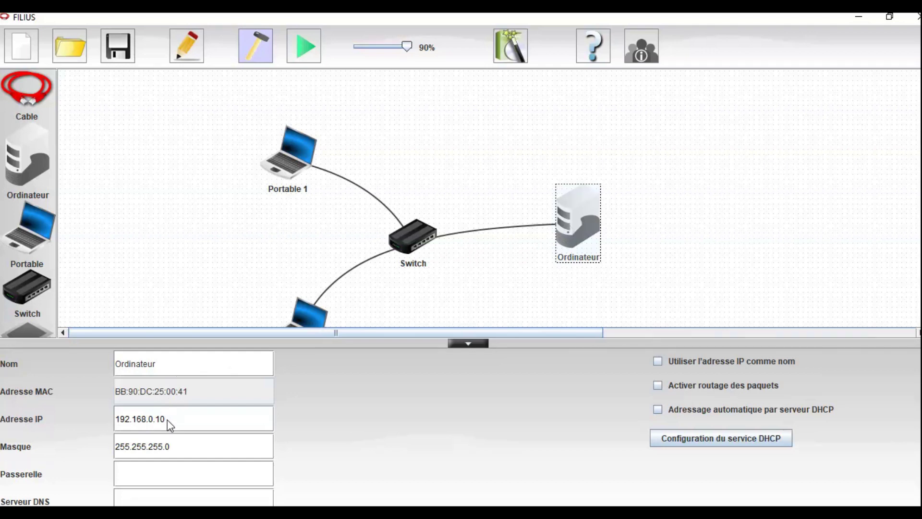
key("BackSpace")
type("1")
left_click(178, 267)
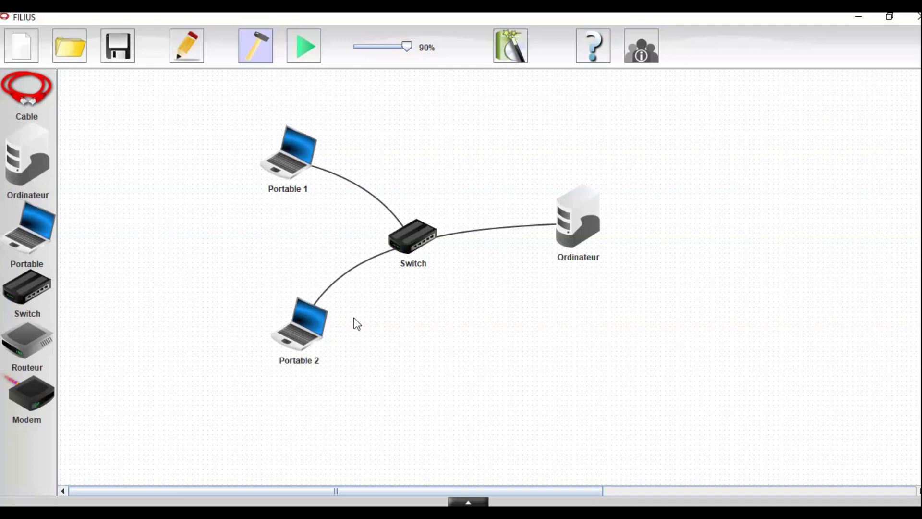
Step: Switch to simulation mode and install the Ligne de commande software on Portable 1
left_click(303, 45)
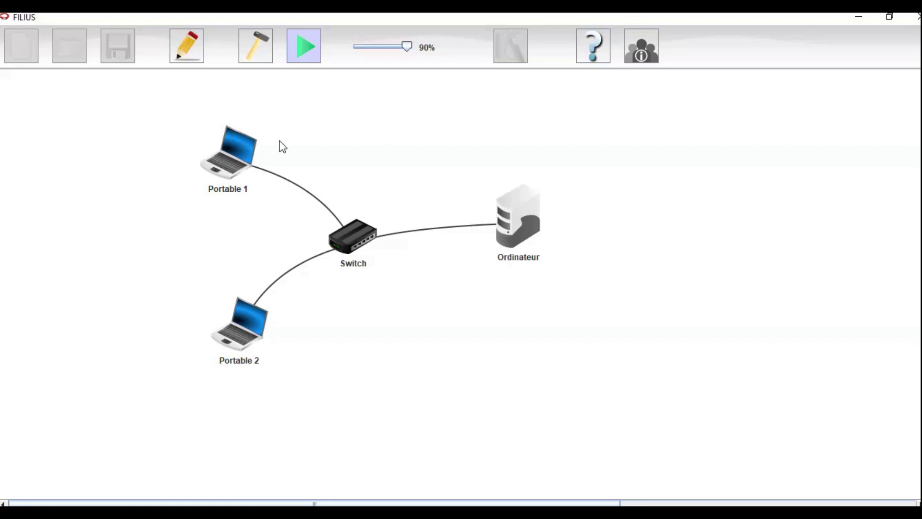
left_click(228, 150)
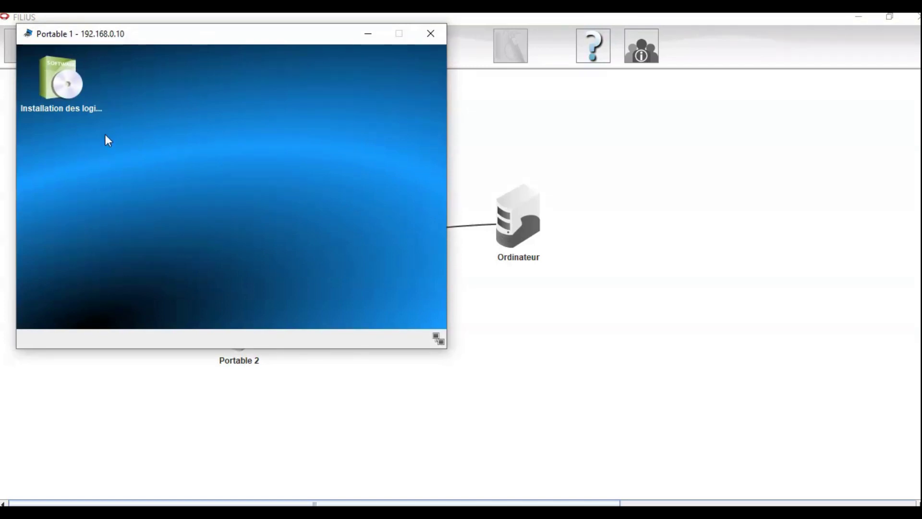
left_click(64, 90)
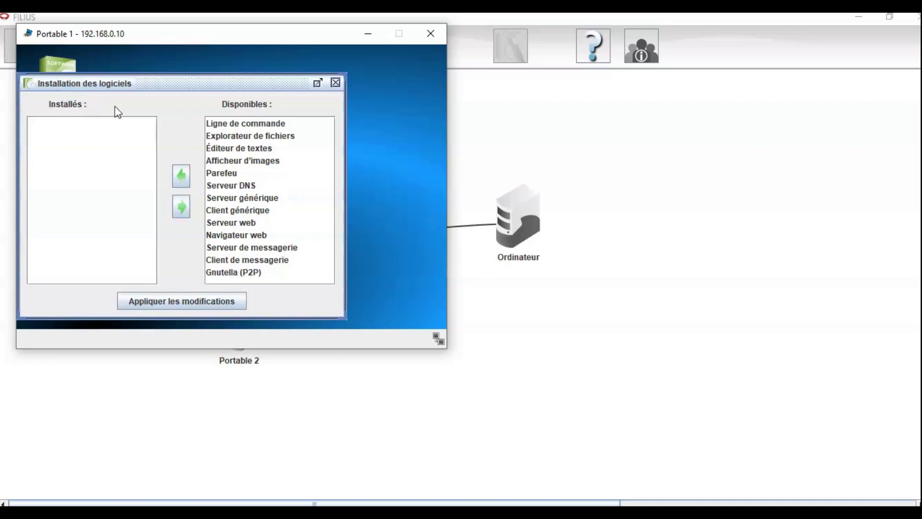
left_click(252, 126)
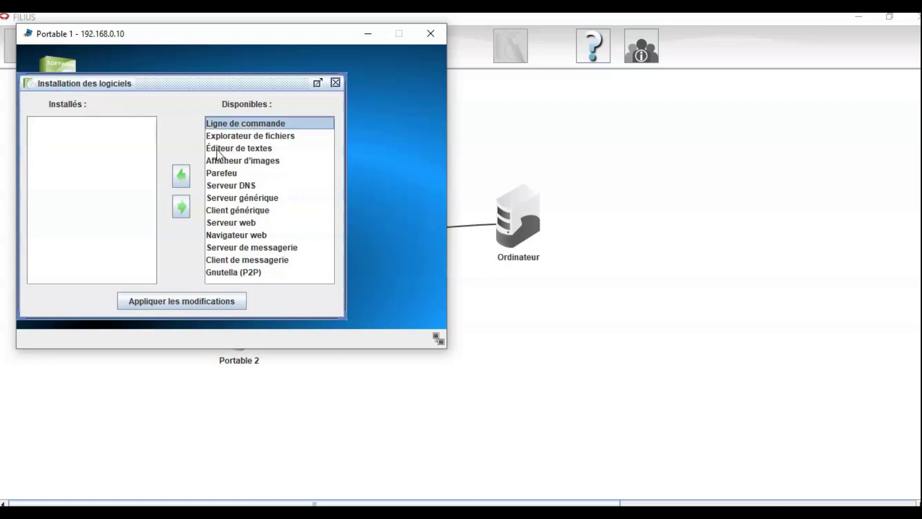
left_click(180, 174)
left_click(211, 301)
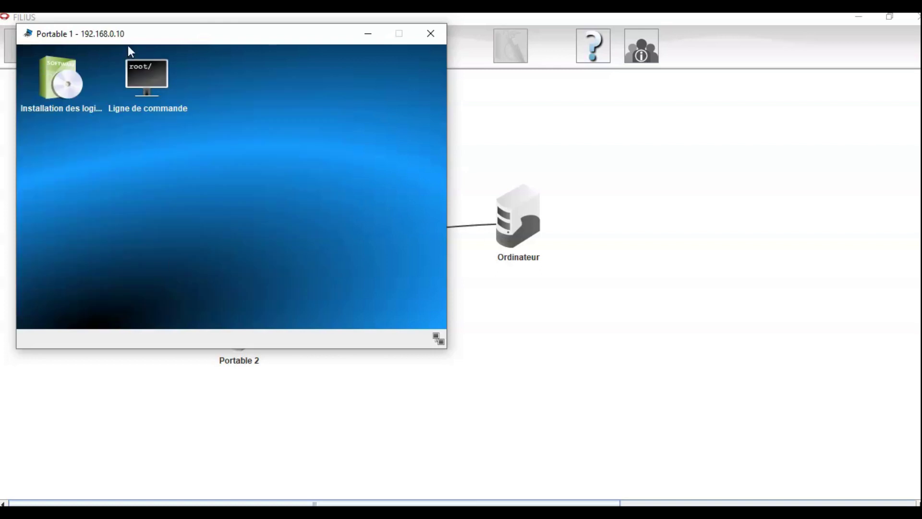
Step: Run ipconfig in Portable 1's command line to check its network configuration, and close its desktop window
left_click(154, 79)
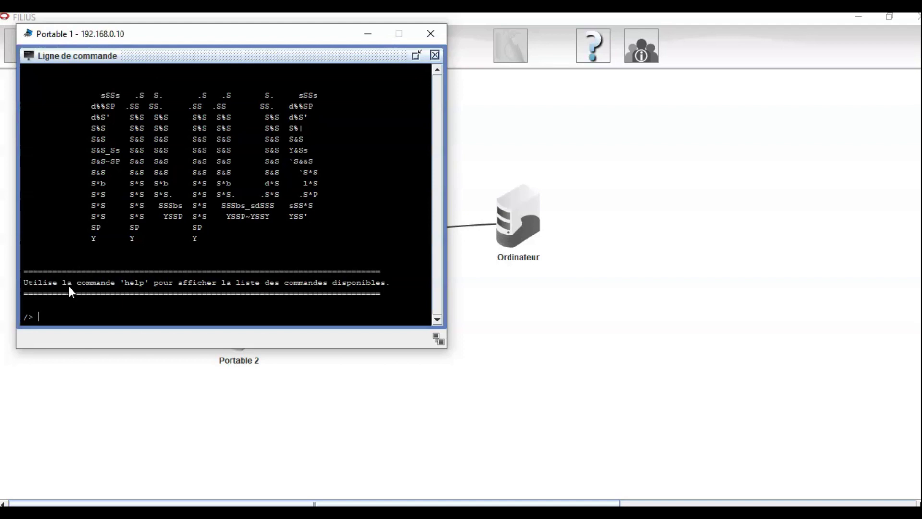
type("ipconfig")
key("Return")
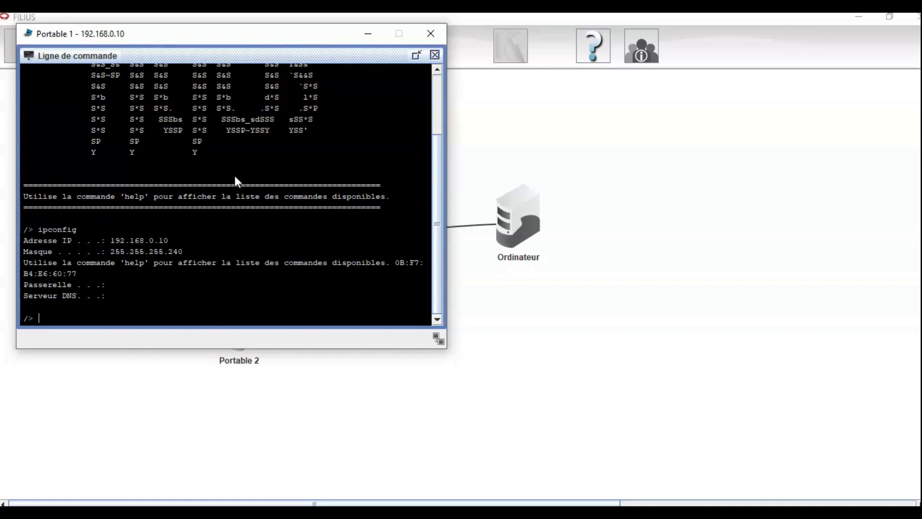
left_click(431, 33)
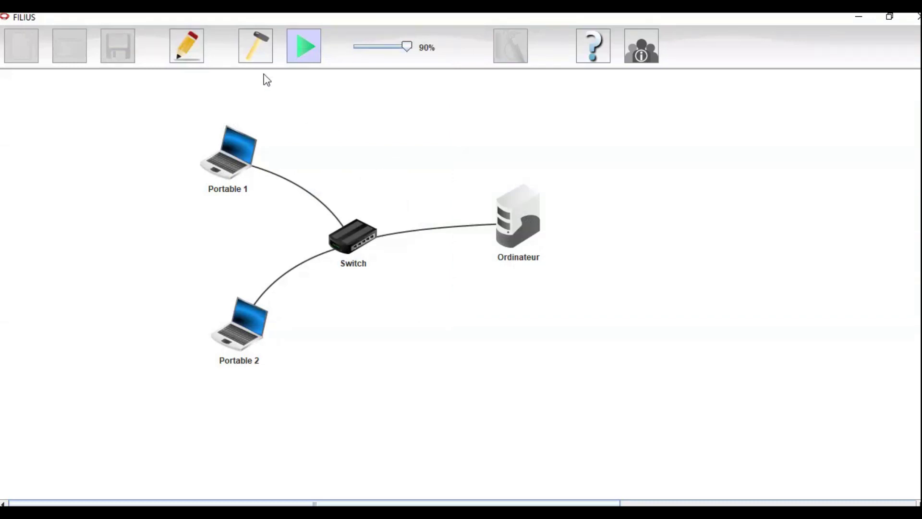
Step: Return to design mode and make both laptops and the desktop computer use their IP address as name
left_click(256, 50)
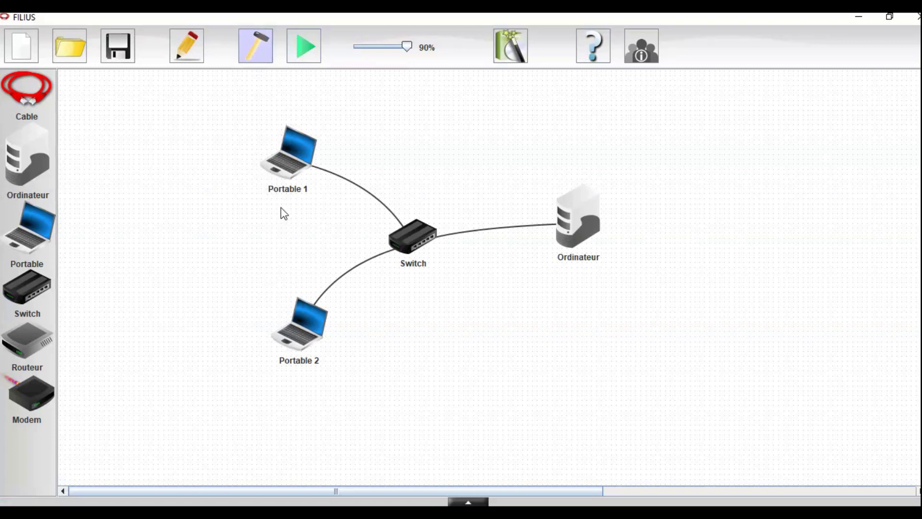
double_click(288, 156)
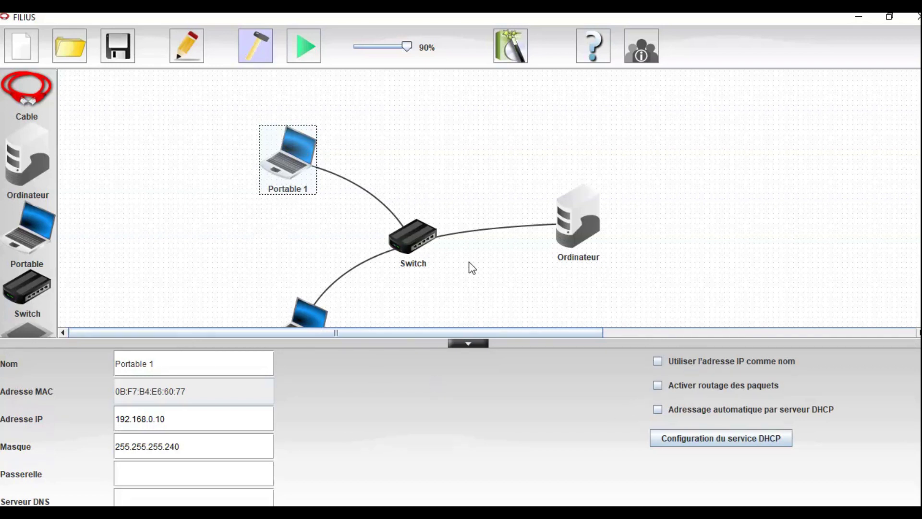
left_click(658, 361)
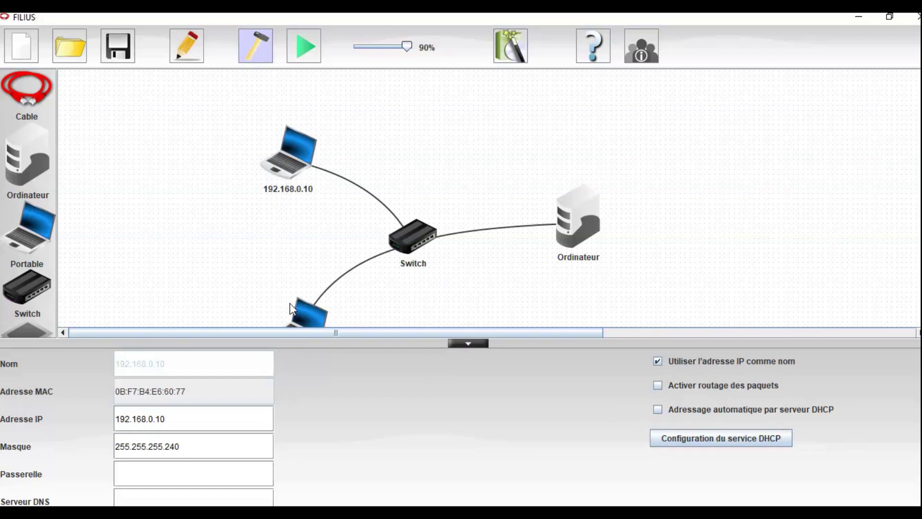
left_click(238, 272)
left_click(299, 343)
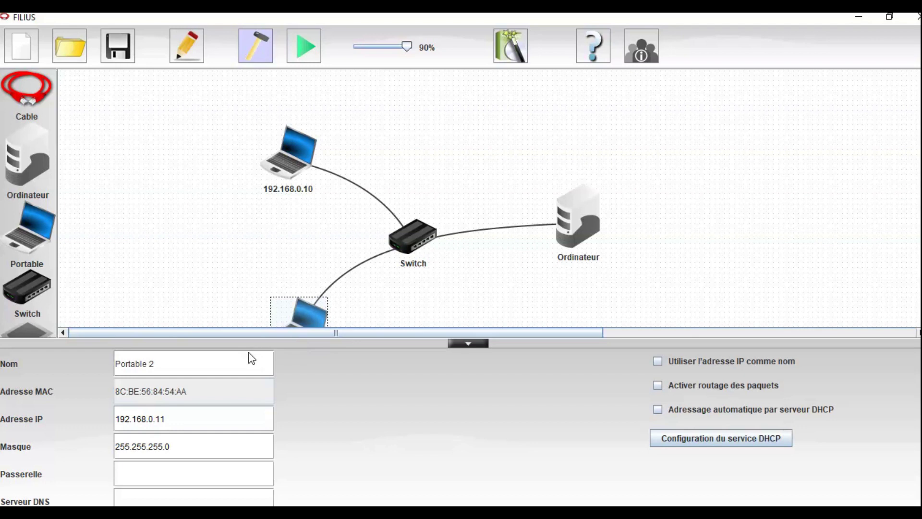
left_click(658, 361)
left_click(661, 291)
left_click(582, 223)
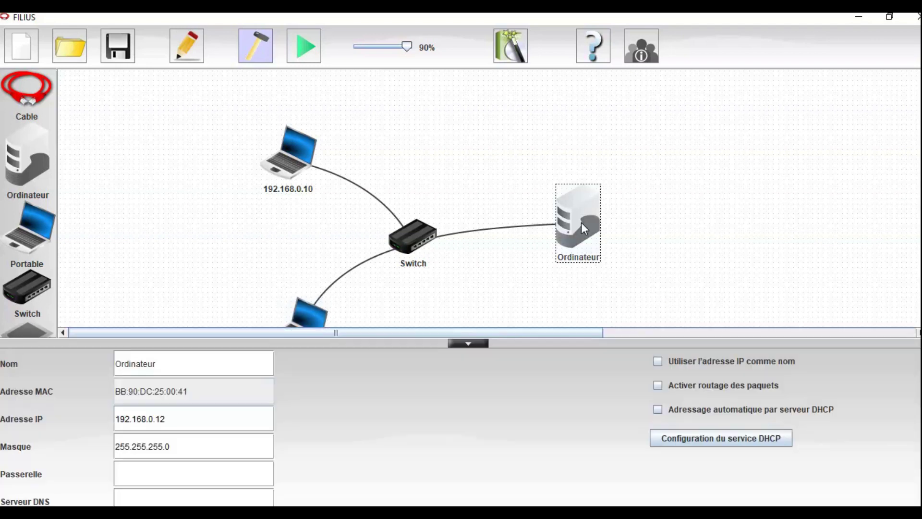
left_click(658, 361)
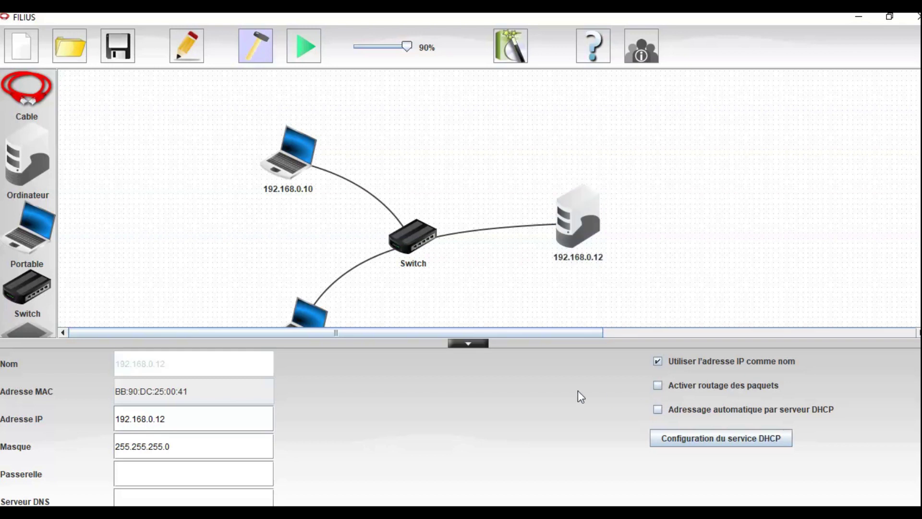
left_click(447, 315)
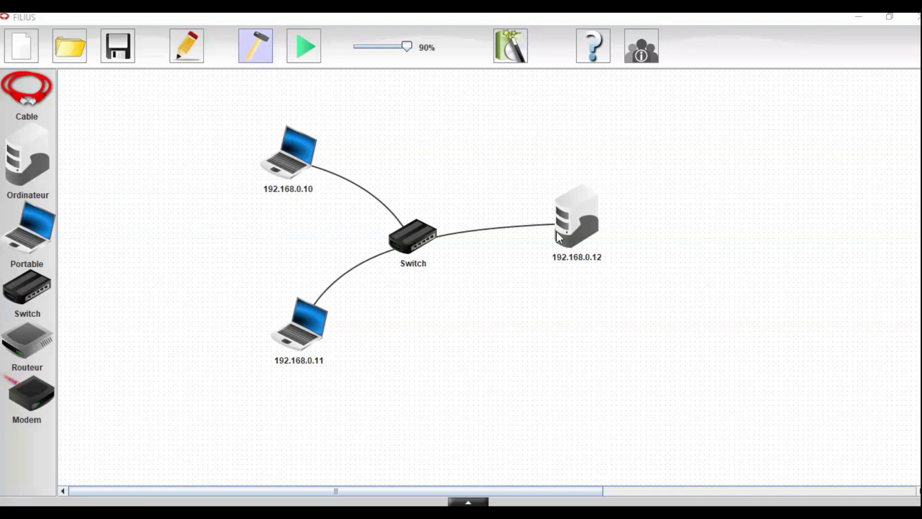
Step: Open the DHCP service configuration of the desktop computer and set the start of the address range to 192.168.0.1
double_click(576, 232)
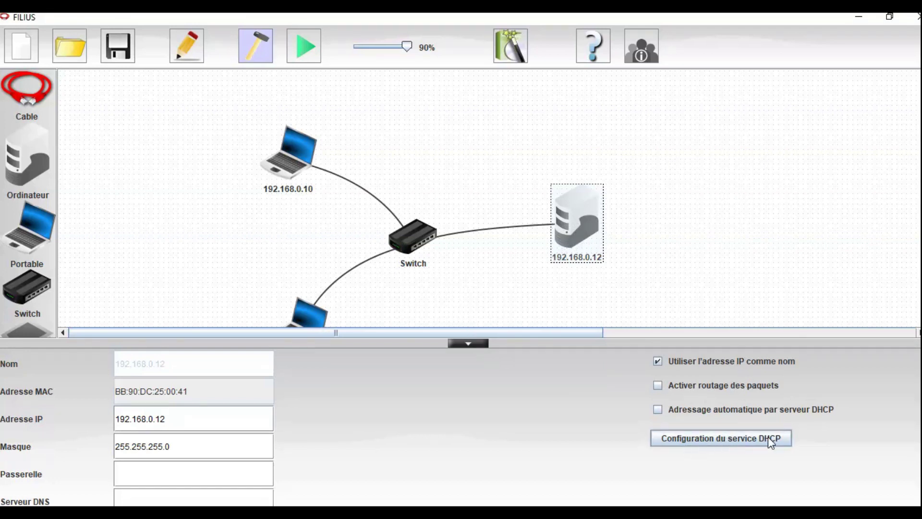
left_click(752, 437)
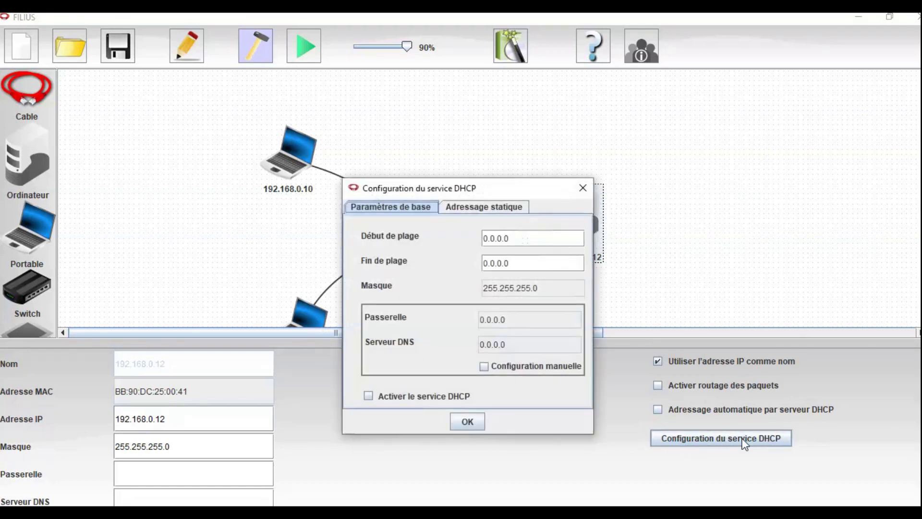
left_click(510, 239)
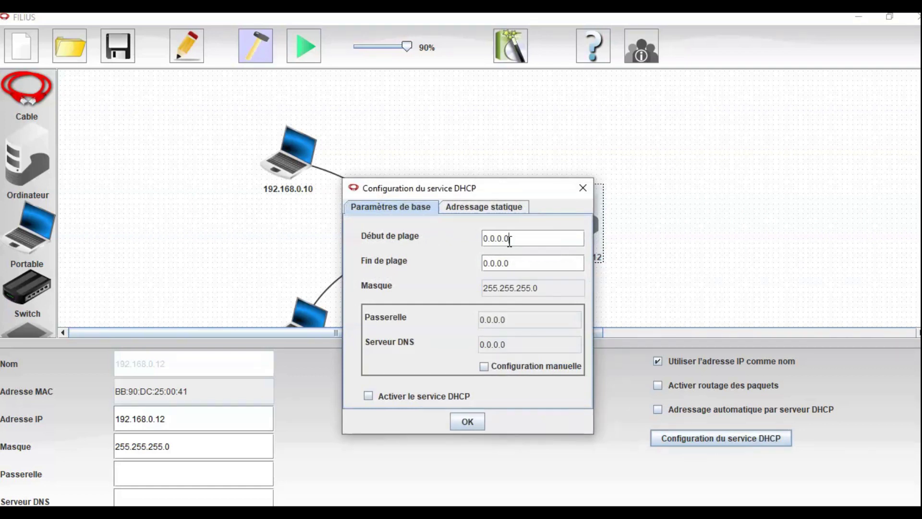
key("BackSpace")
key("BackSpace")
key("BackSpace")
key("BackSpace")
key("BackSpace")
key("BackSpace")
key("BackSpace")
type("192.168.0.13")
key("BackSpace")
key("BackSpace")
type("1")
Step: Set the end of the DHCP address range to 192.168.0.10
left_click(490, 262)
key("BackSpace")
key("BackSpace")
type("192.")
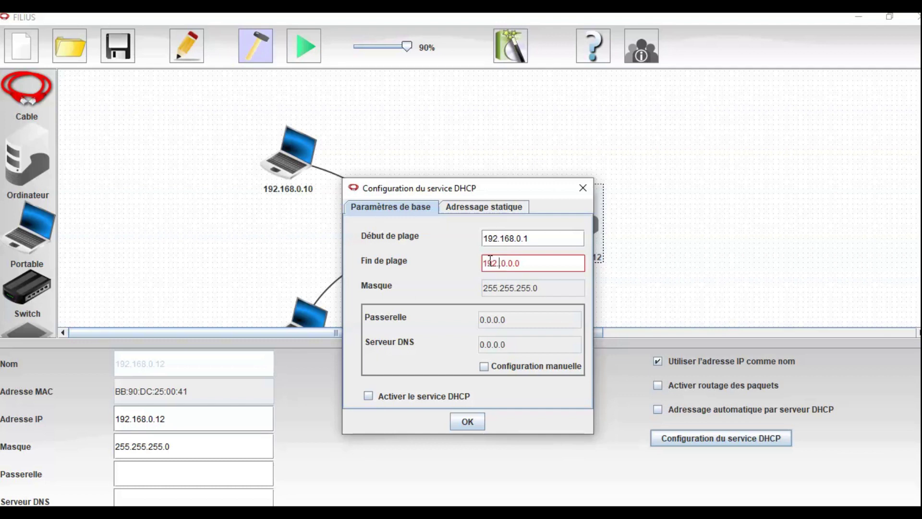
key("Right")
key("Right")
key("BackSpace")
key("BackSpace")
type("168.")
key("Right")
key("Right")
key("BackSpace")
type("10")
left_click(502, 263)
key("BackSpace")
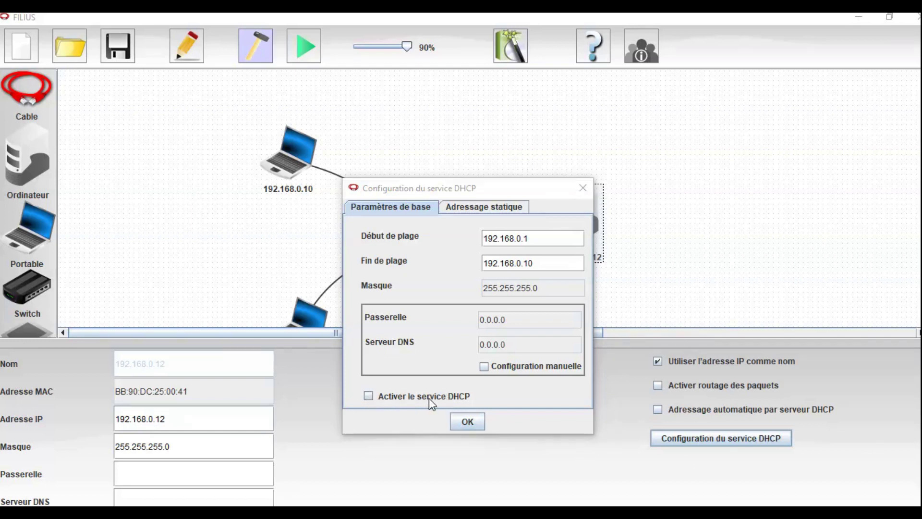
Step: Activate the DHCP service on the desktop computer, confirm the configuration and close the computer's properties
left_click(368, 397)
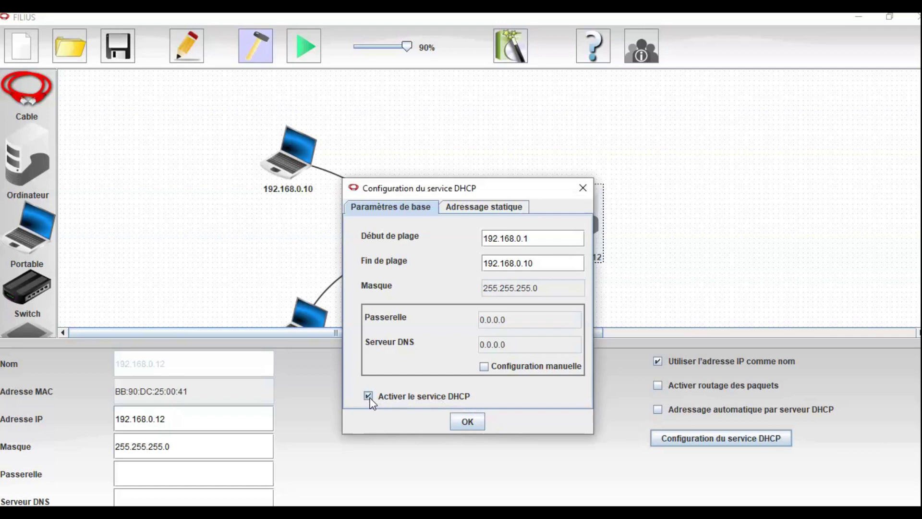
left_click(466, 422)
left_click(410, 317)
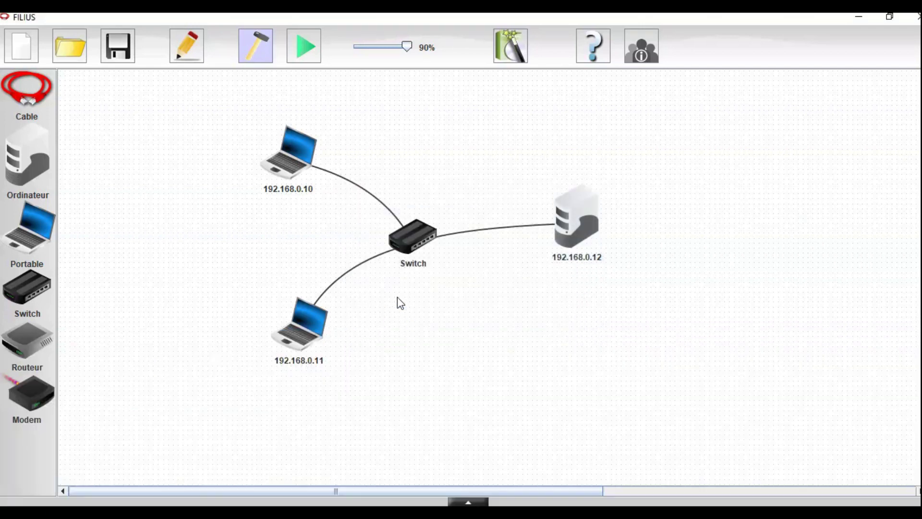
Step: Enable automatic addressing by DHCP server on both laptops, 192.168.0.10 and 192.168.0.11
double_click(284, 167)
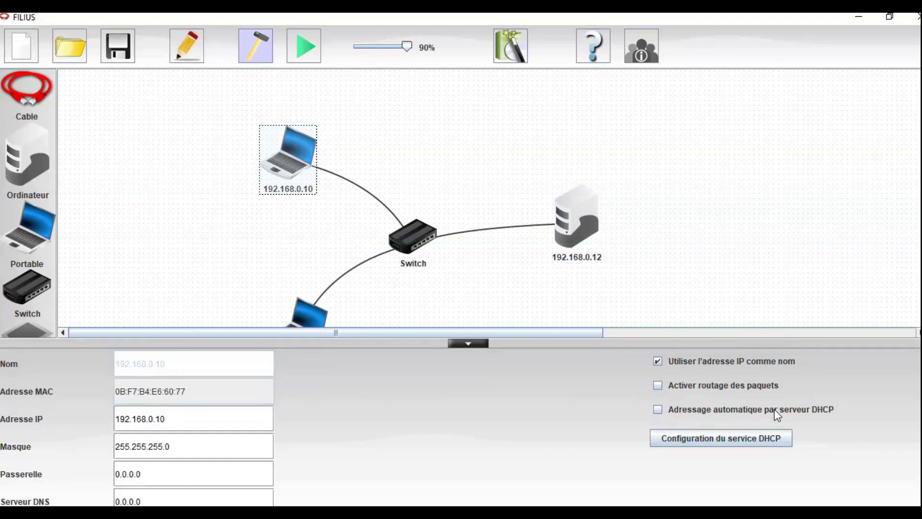
left_click(657, 411)
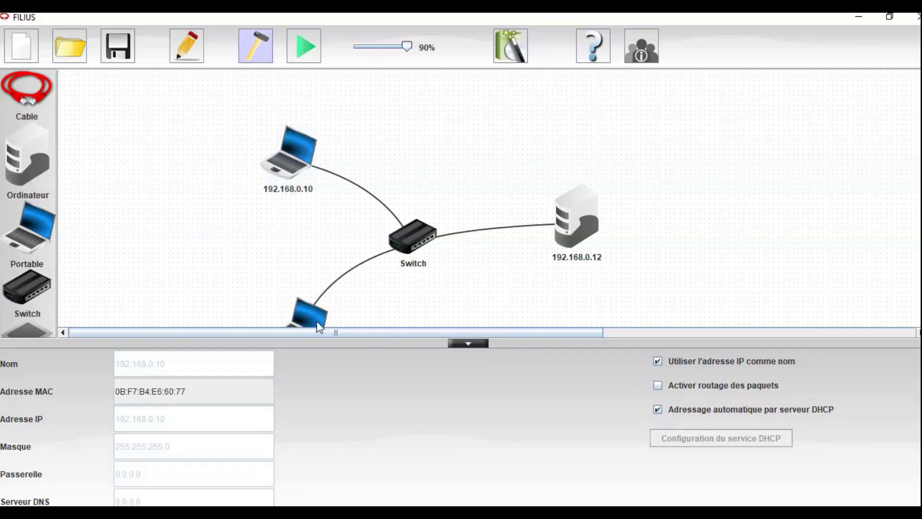
left_click(409, 312)
double_click(296, 331)
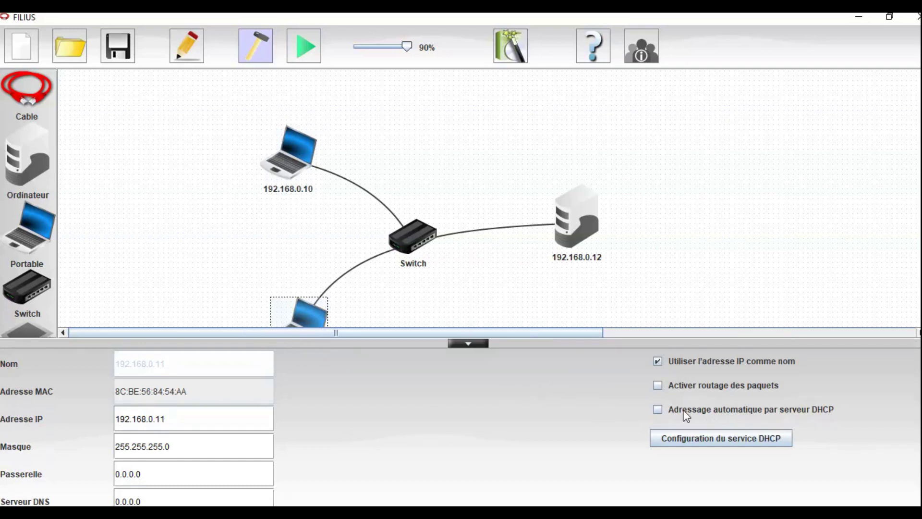
left_click(658, 410)
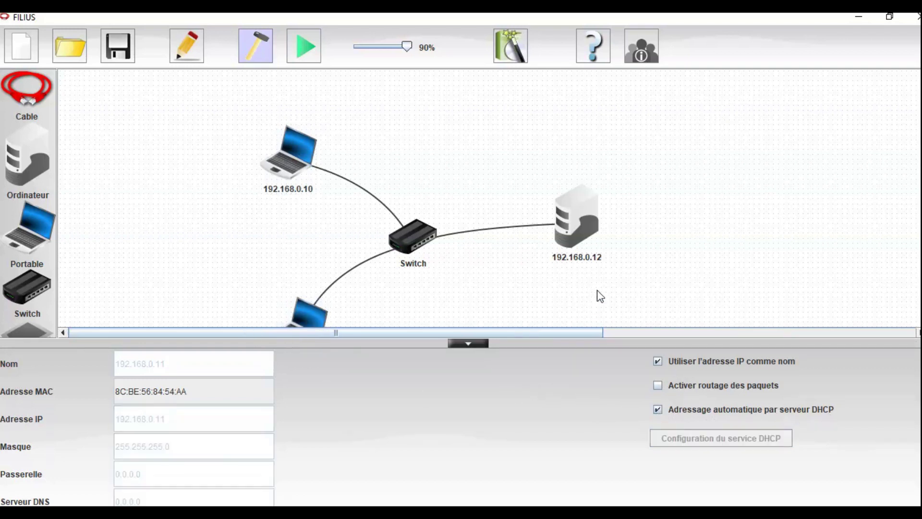
left_click(619, 302)
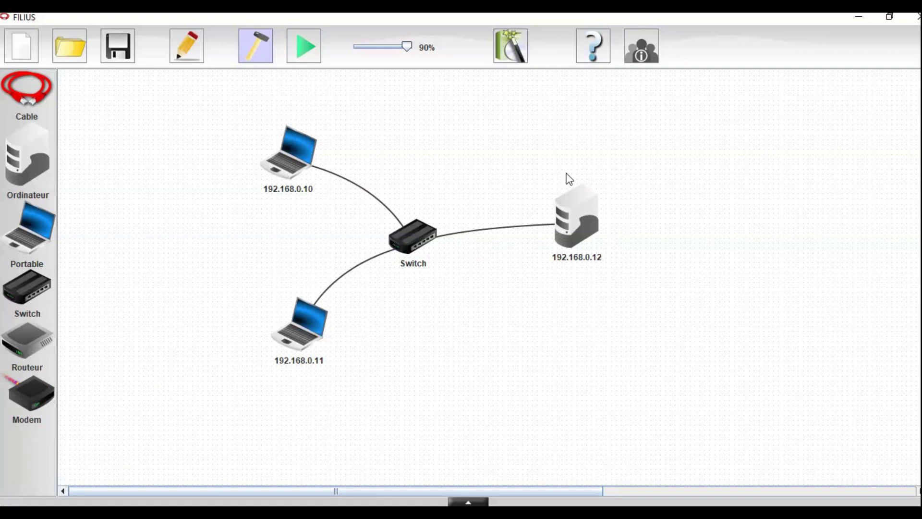
Step: Review the desktop computer's DHCP service configuration and close it along with the computer's properties
double_click(588, 229)
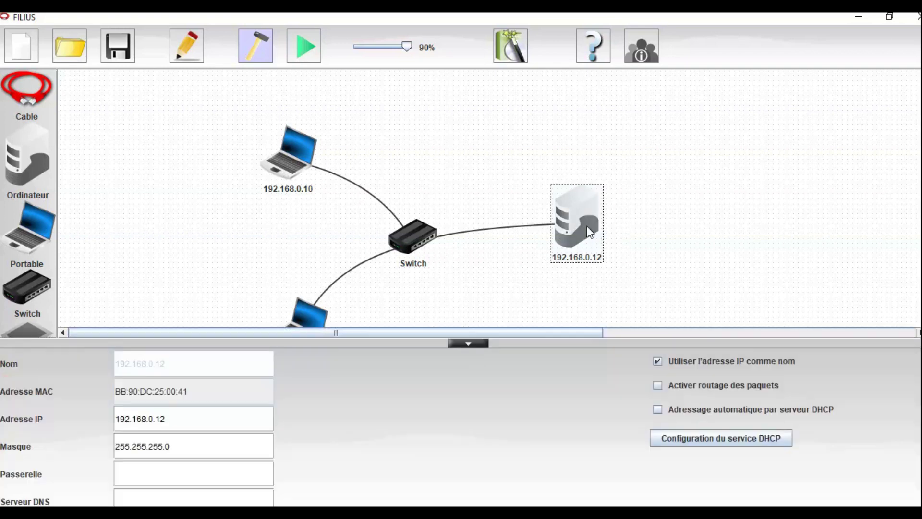
left_click(687, 440)
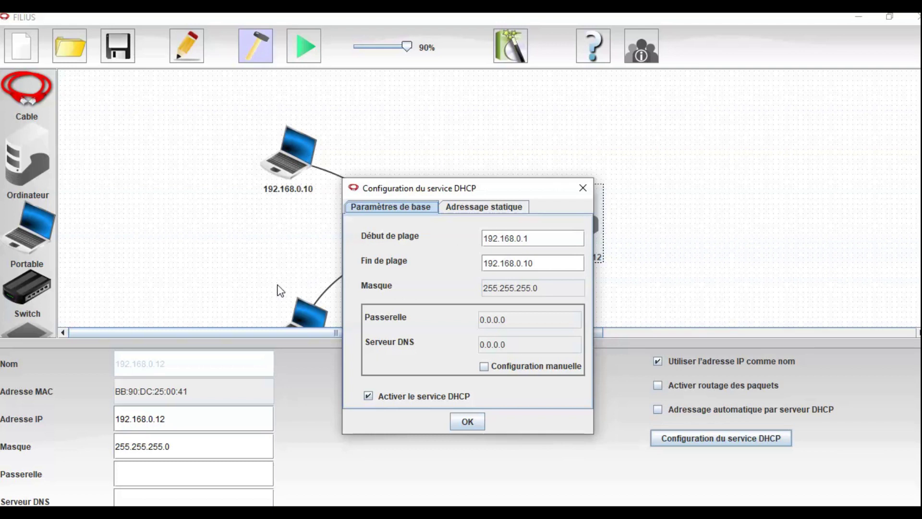
left_click(469, 422)
left_click(218, 284)
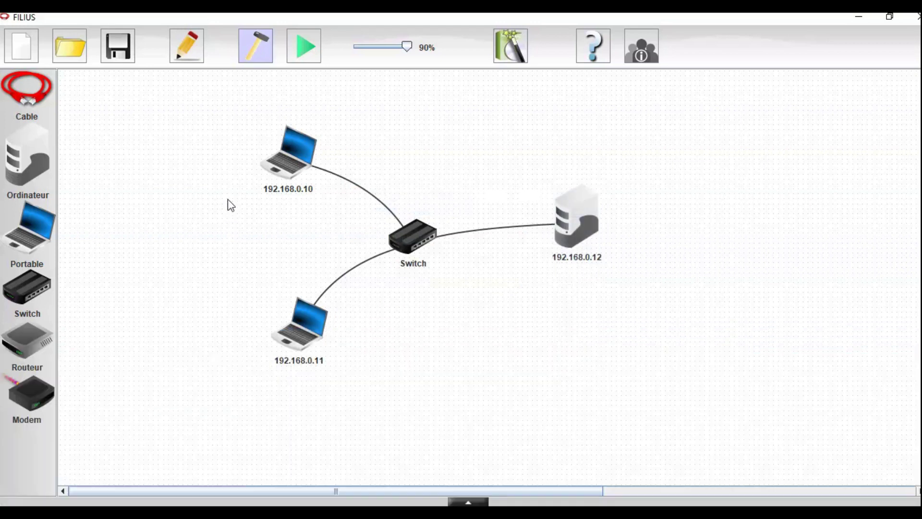
Step: Switch to simulation mode and check the IP addresses of both laptops and the desktop computer
left_click(310, 46)
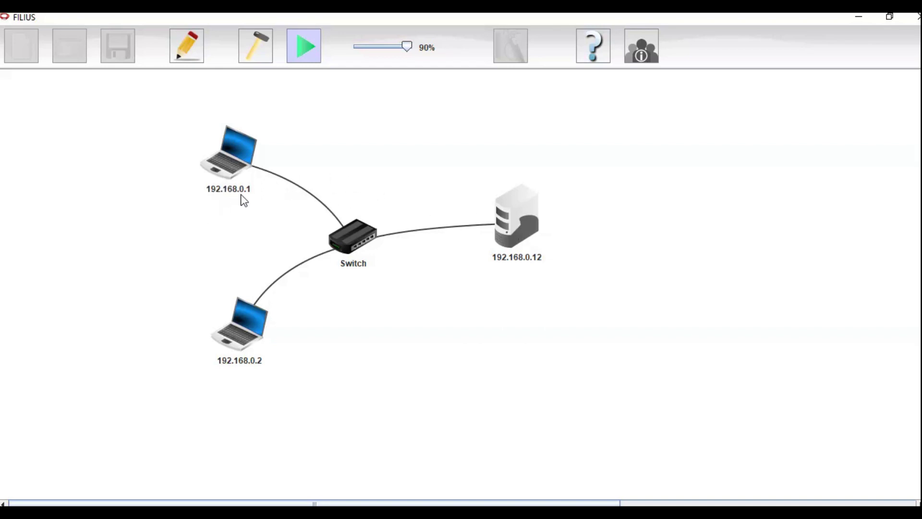
mouse_move(244, 194)
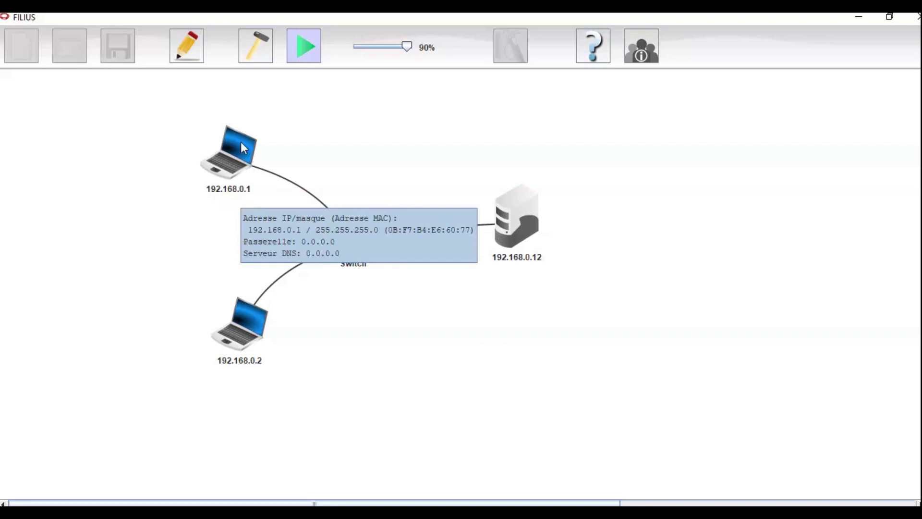
mouse_move(237, 354)
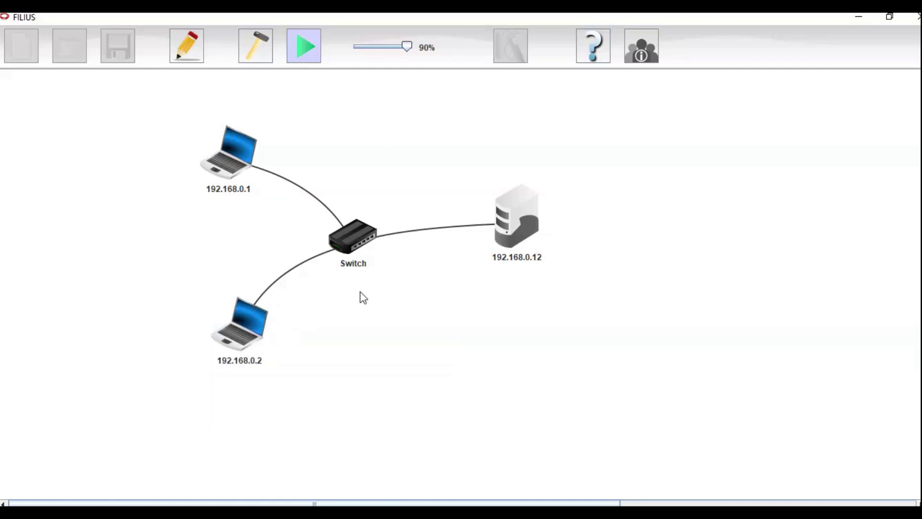
mouse_move(529, 223)
mouse_move(516, 258)
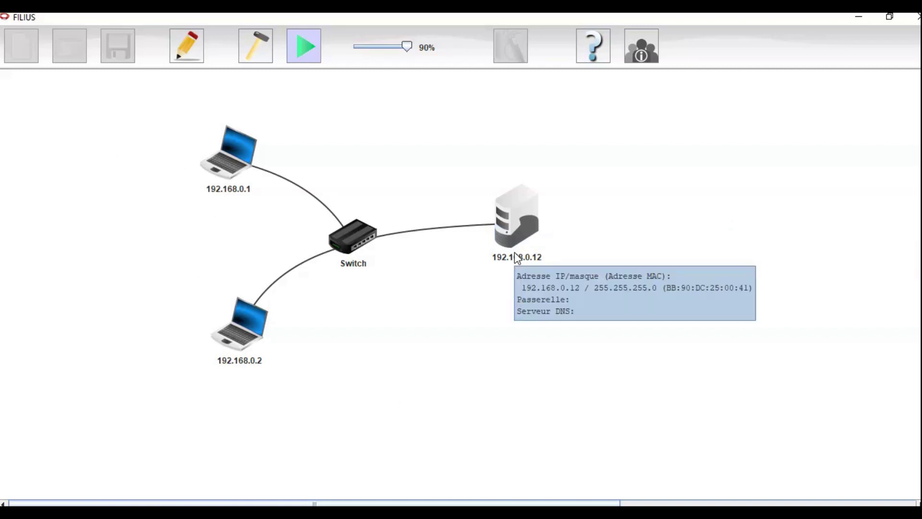